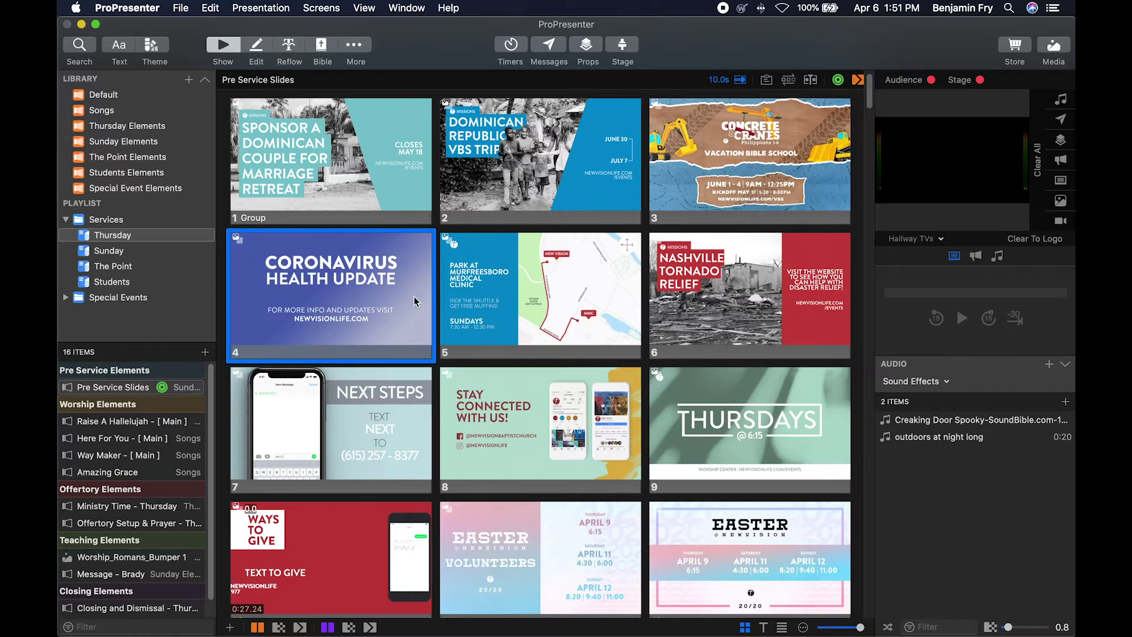
- Open the Action Palette from slide 4's Add Action menu
right_click(368, 288)
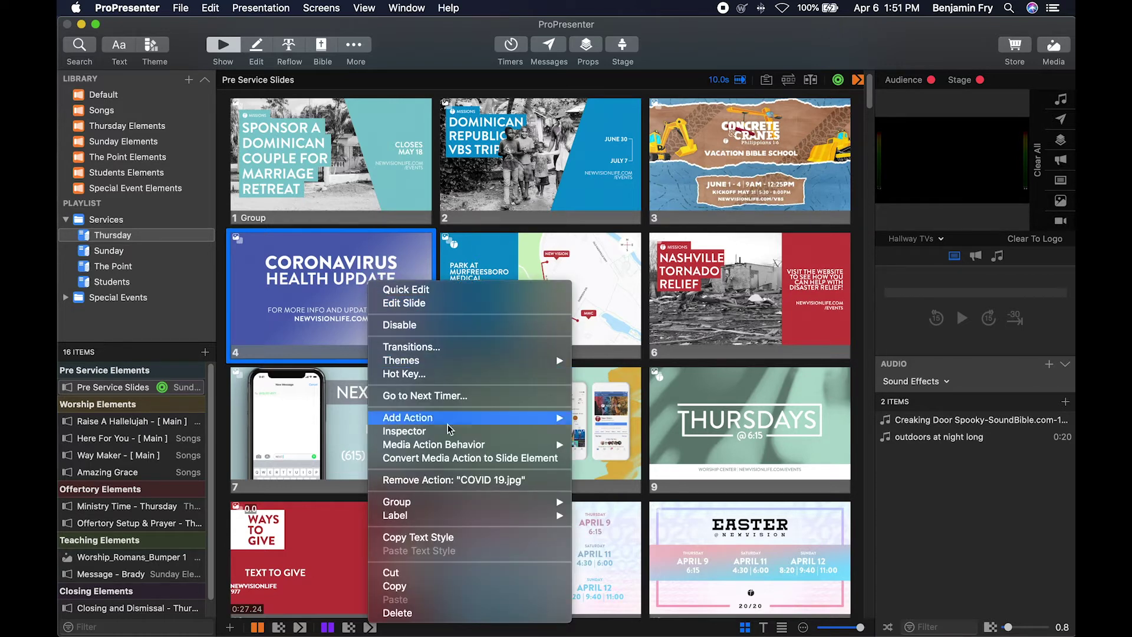
mouse_move(449, 422)
mouse_move(680, 418)
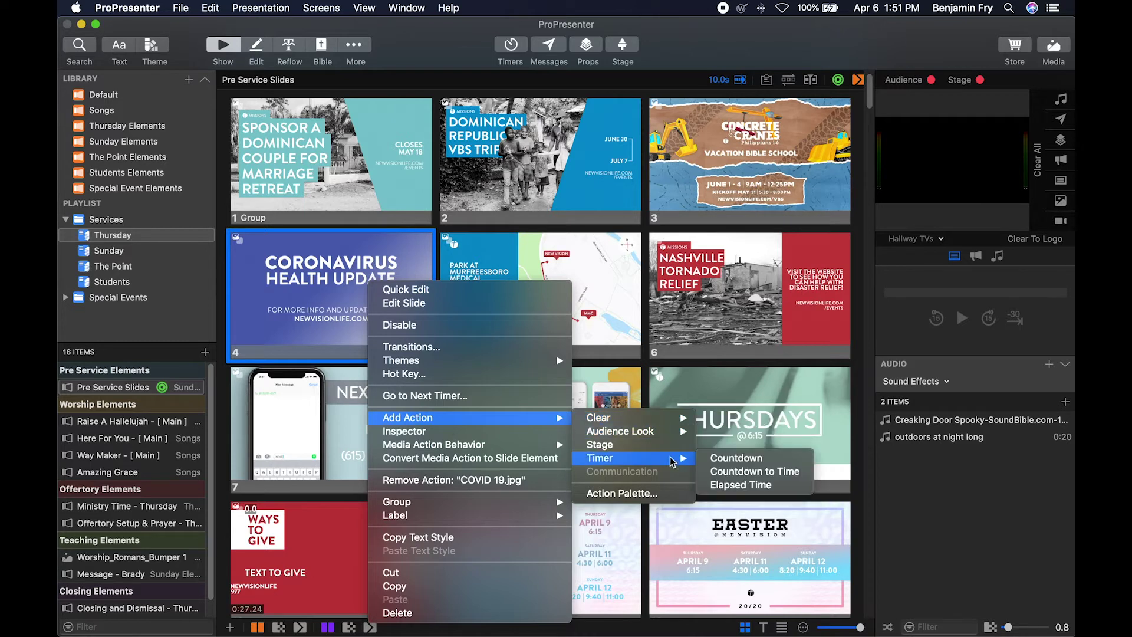
click(649, 494)
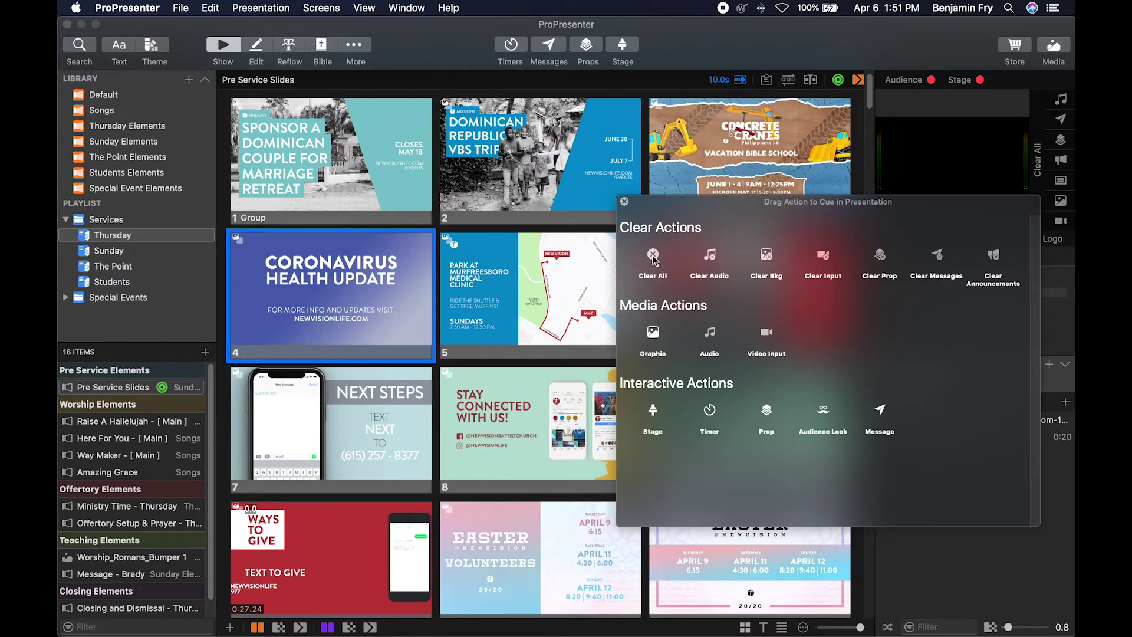
- Attach a Clear All action to slide 4, then drop an Audio action onto it
drag(659, 260, 277, 285)
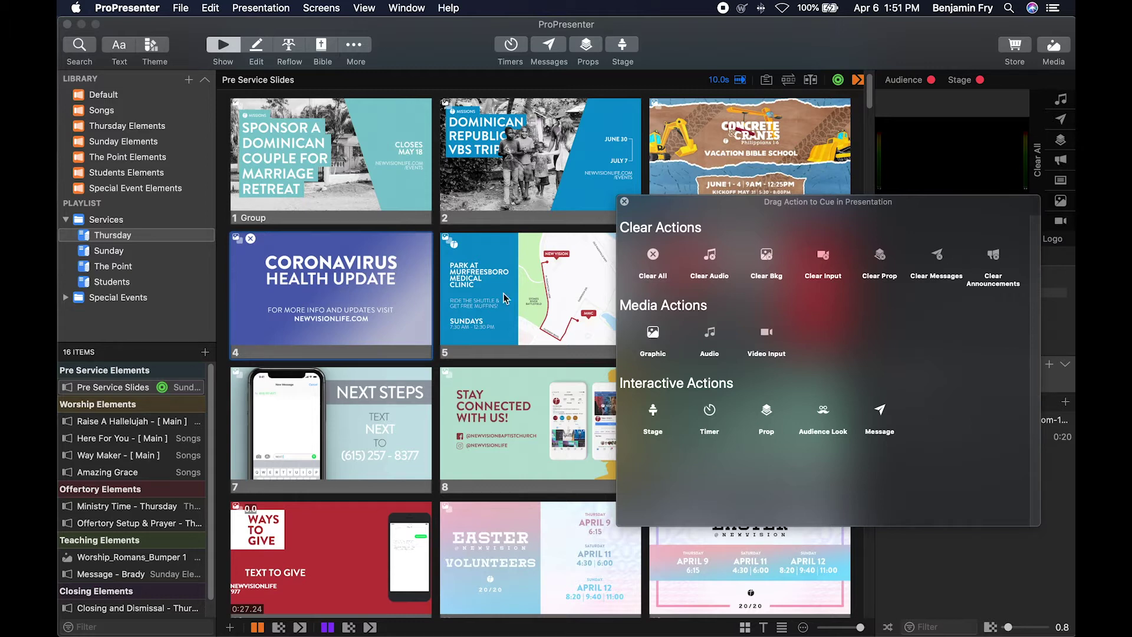
mouse_move(317, 296)
drag(710, 340, 320, 276)
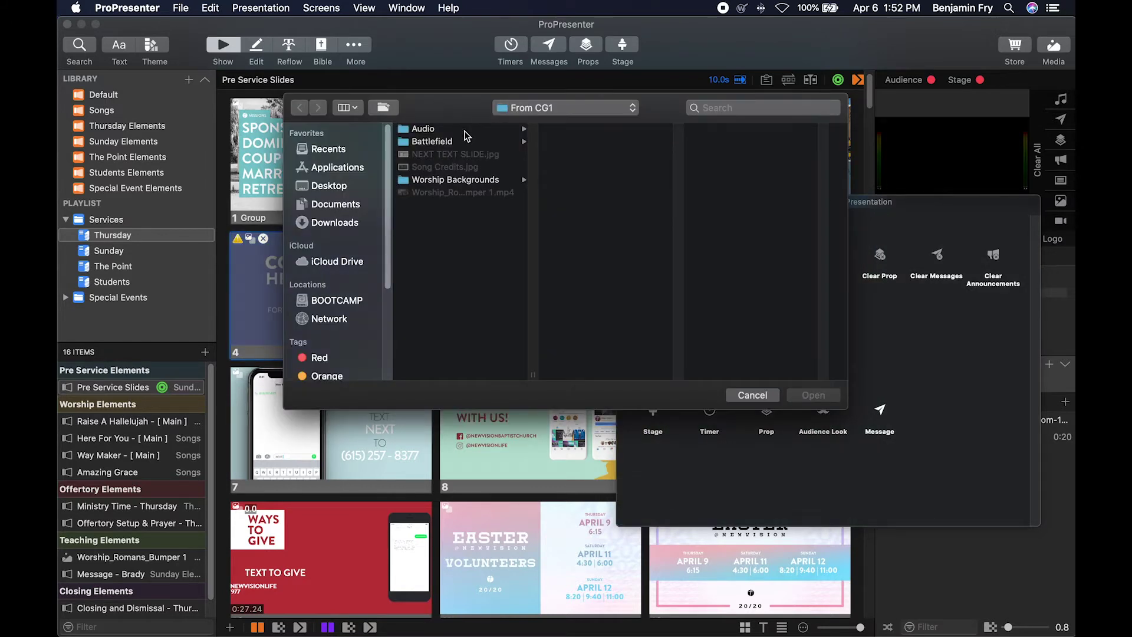
- Pick a song from Audio > Worship Songs for slide 4's audio action
click(465, 130)
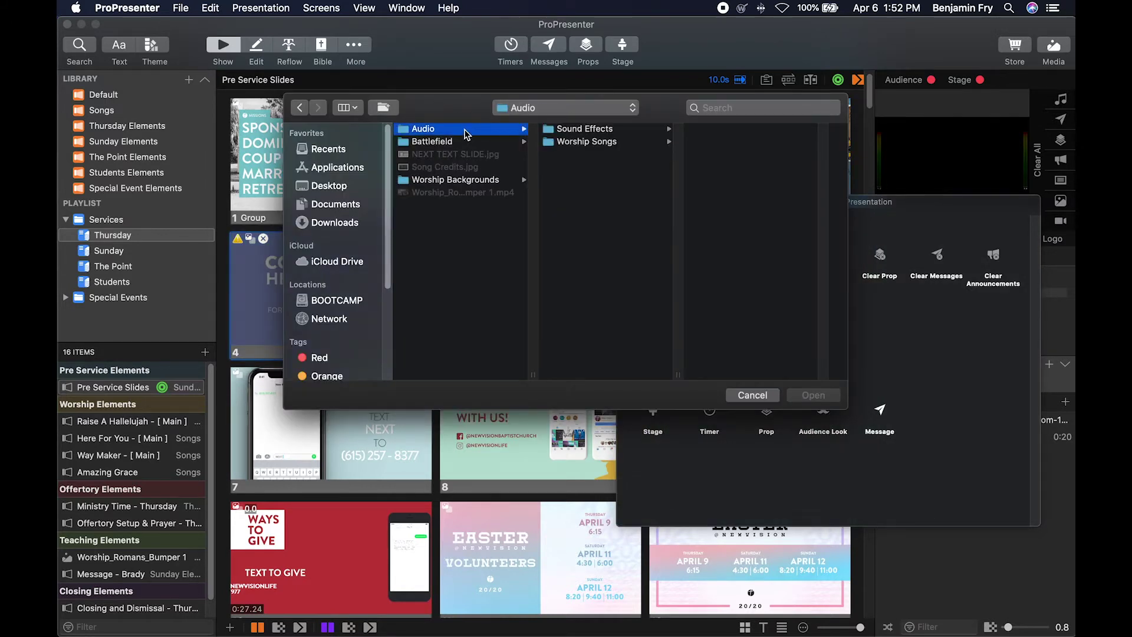
click(613, 144)
click(737, 129)
click(817, 396)
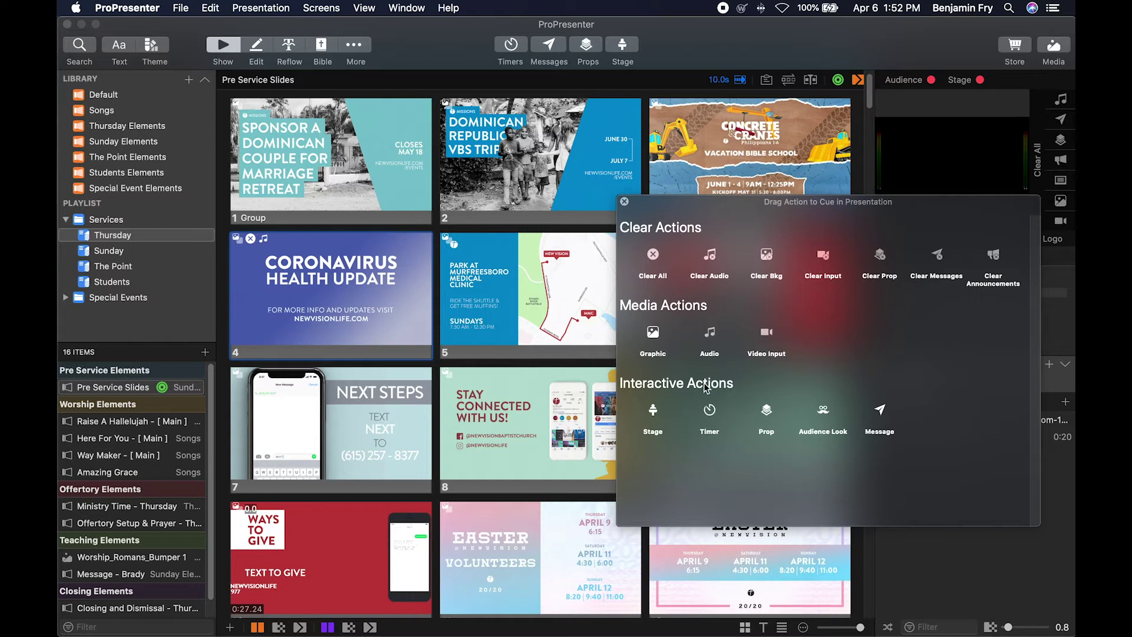
- Add a Stage action to slide 4, leaving its layout and slide destination unchanged
drag(658, 409, 341, 252)
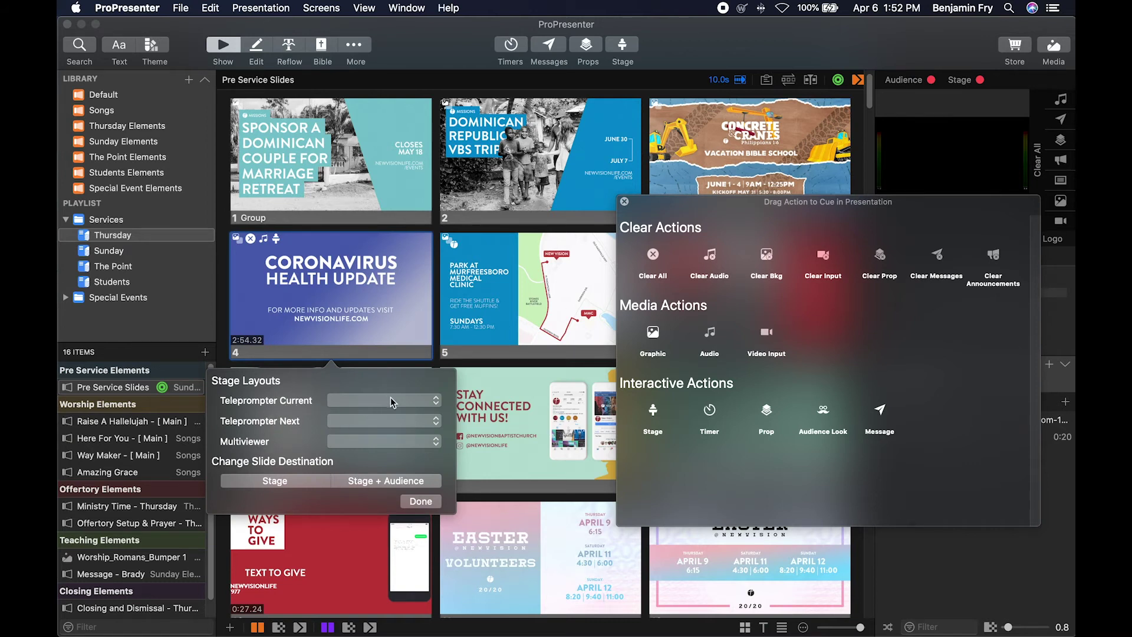
click(436, 401)
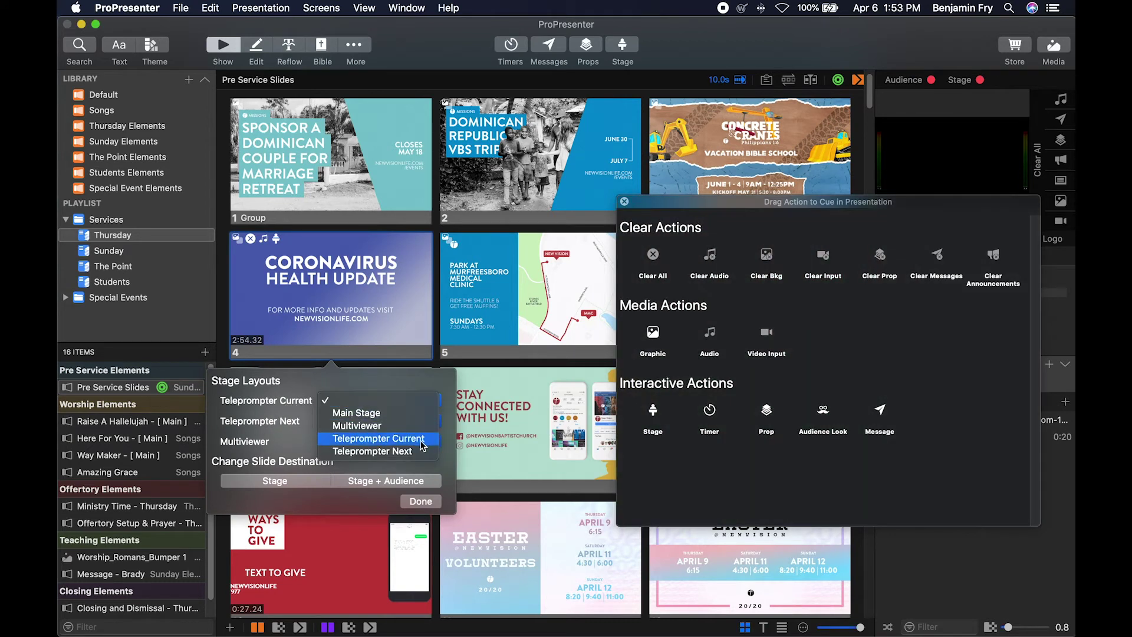
click(418, 385)
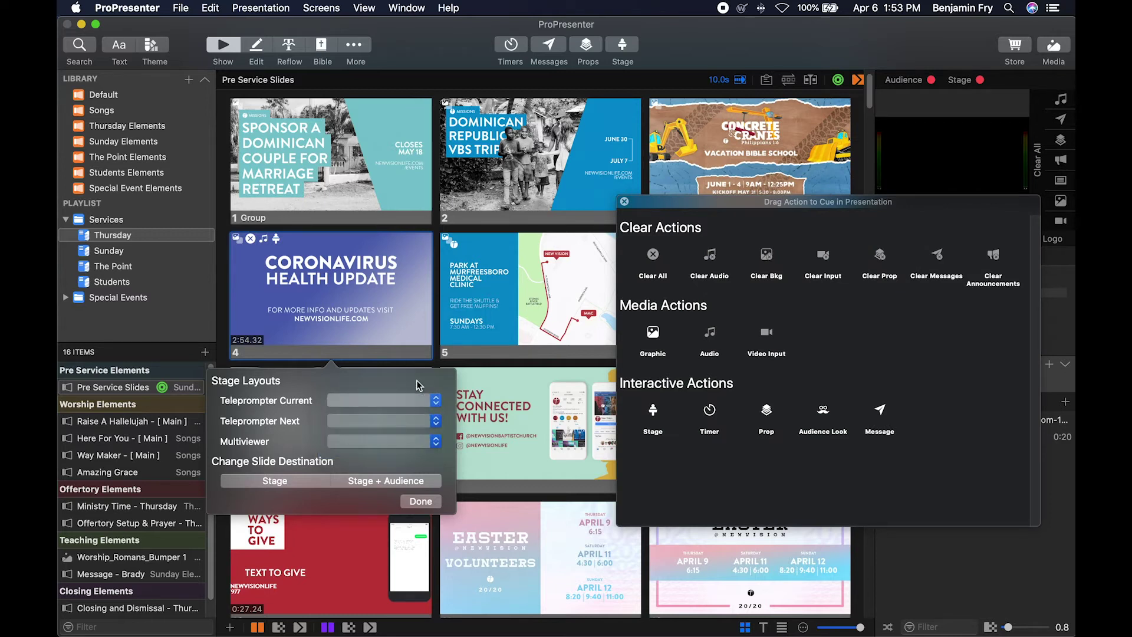
click(275, 483)
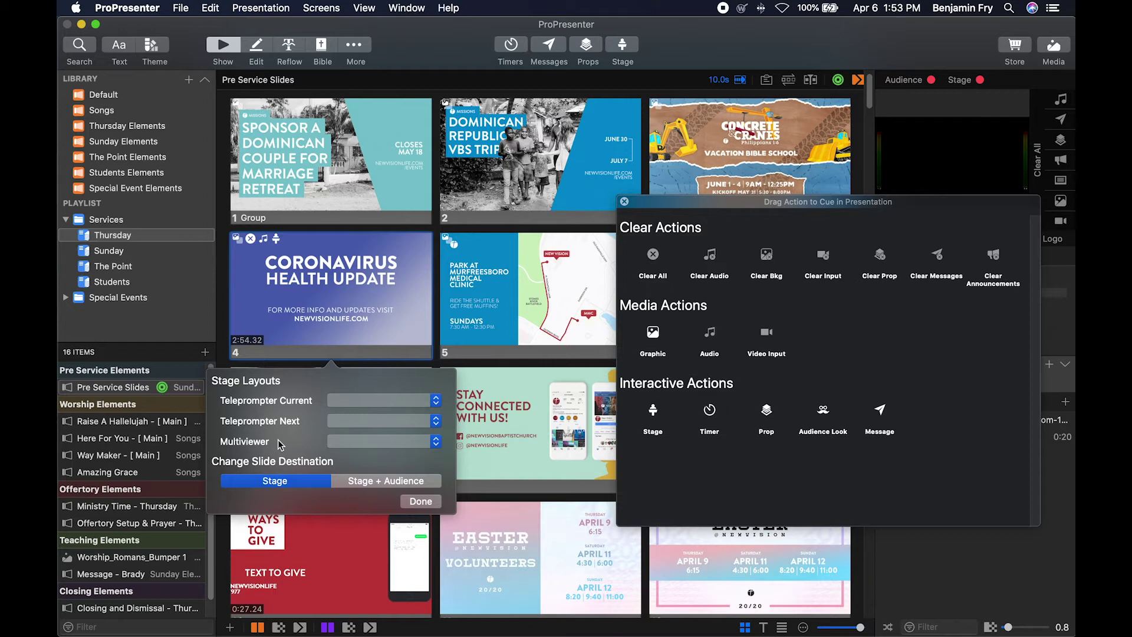
click(302, 479)
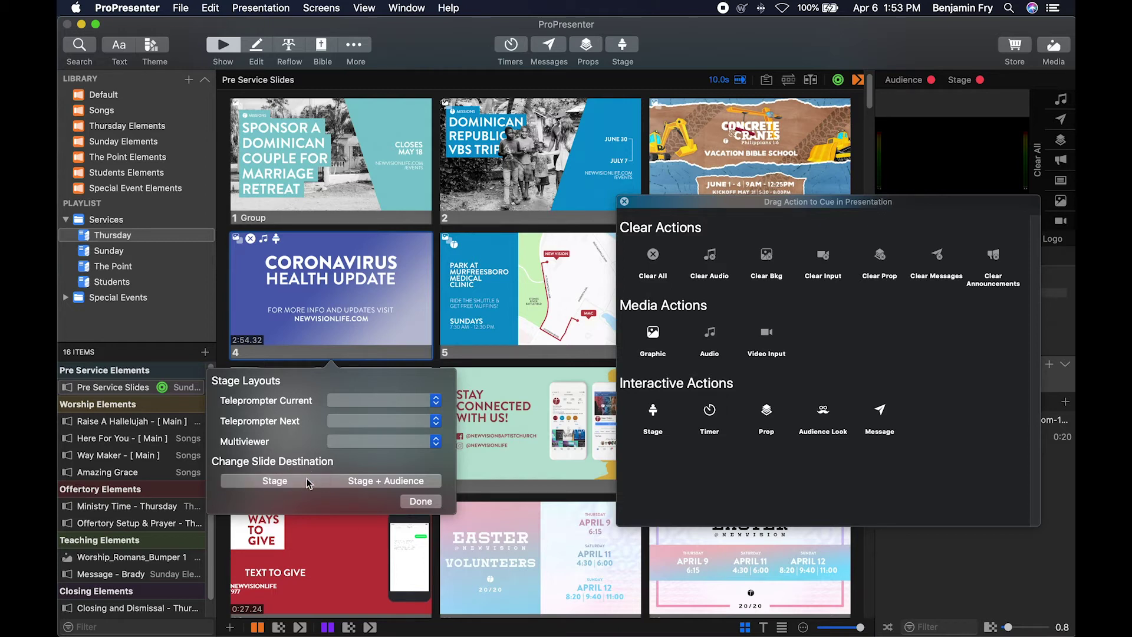
click(369, 486)
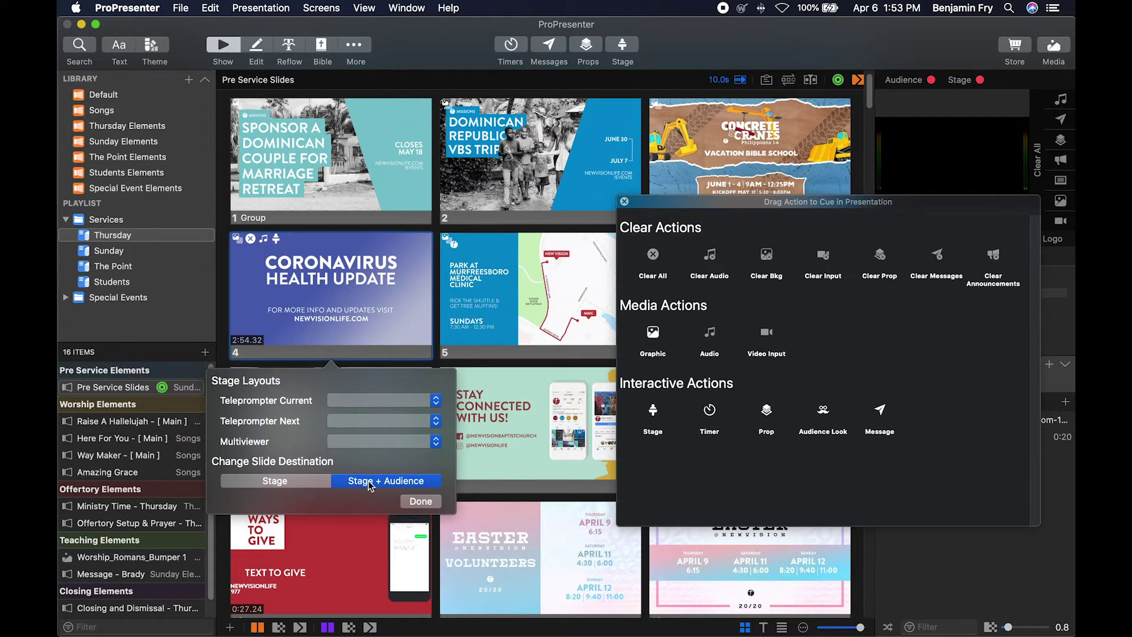
click(370, 487)
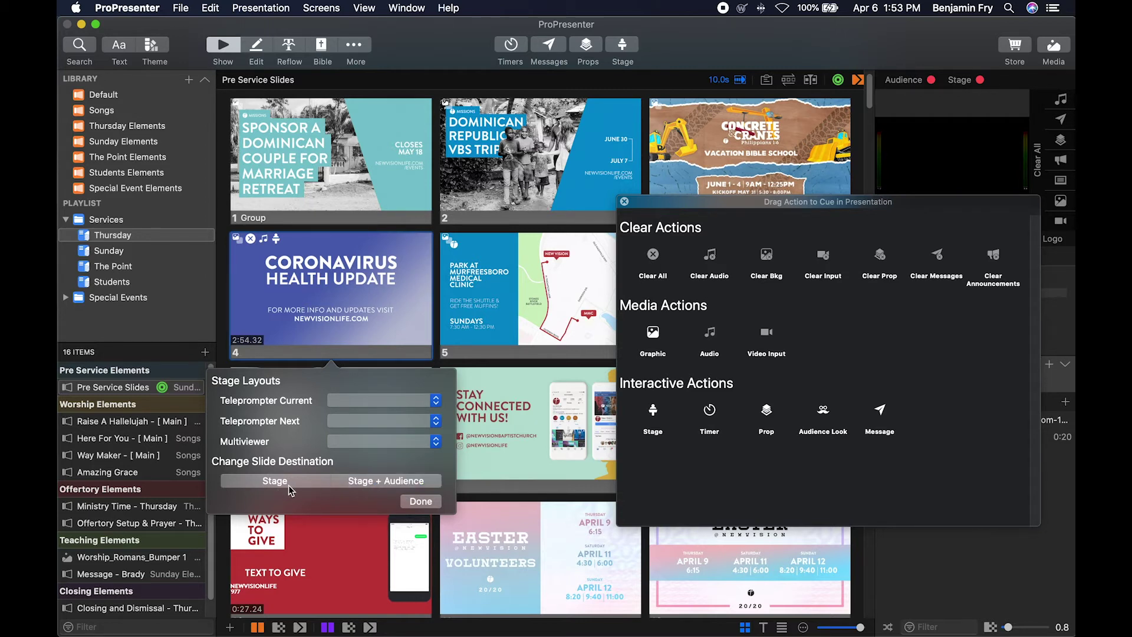
click(421, 501)
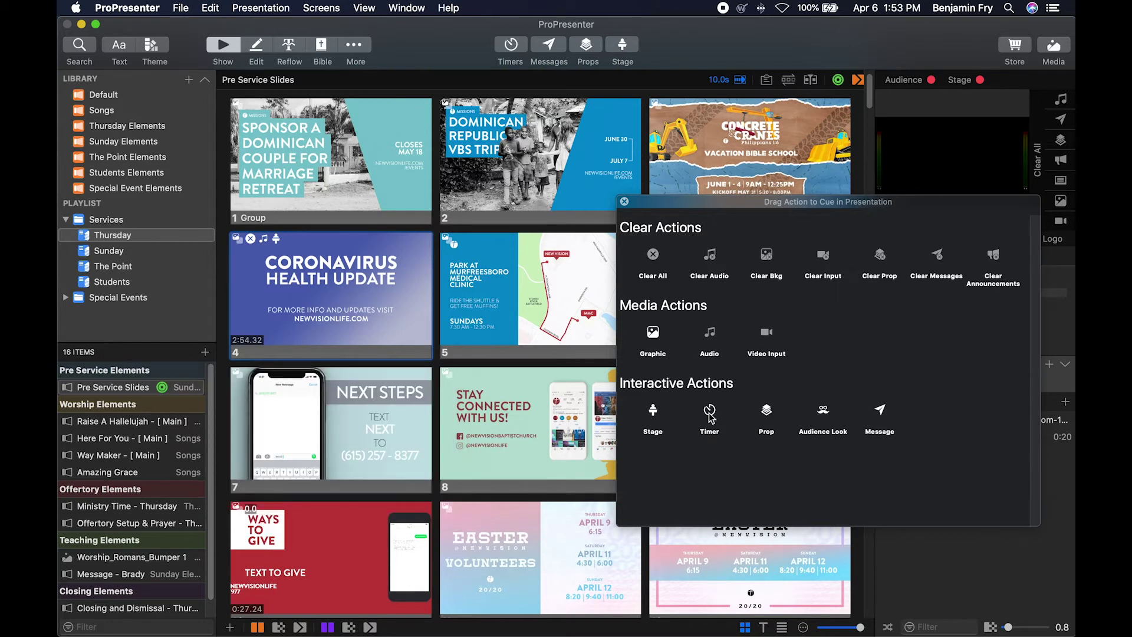
- Add a Timer action to slide 4 with the operation kept at Start
drag(709, 409, 304, 254)
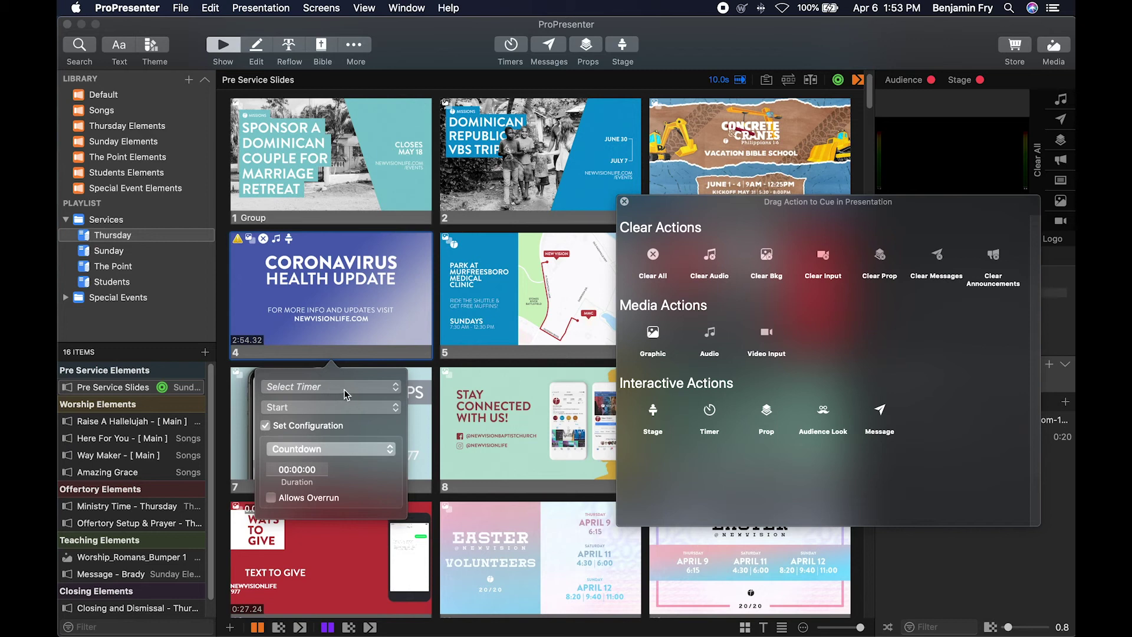
click(345, 388)
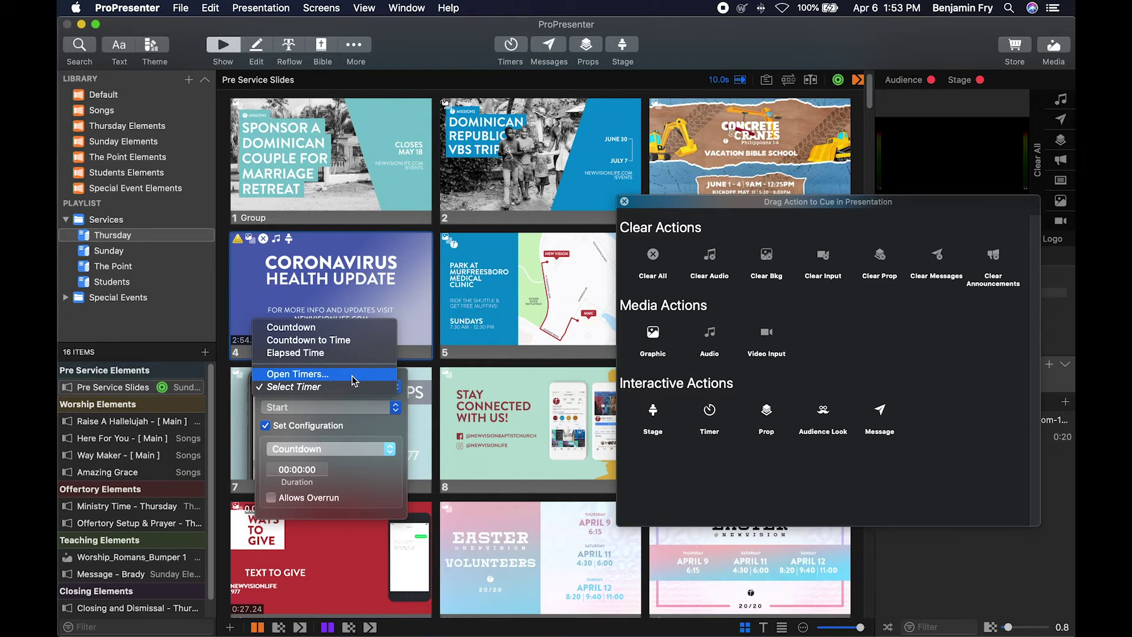
click(367, 431)
click(364, 410)
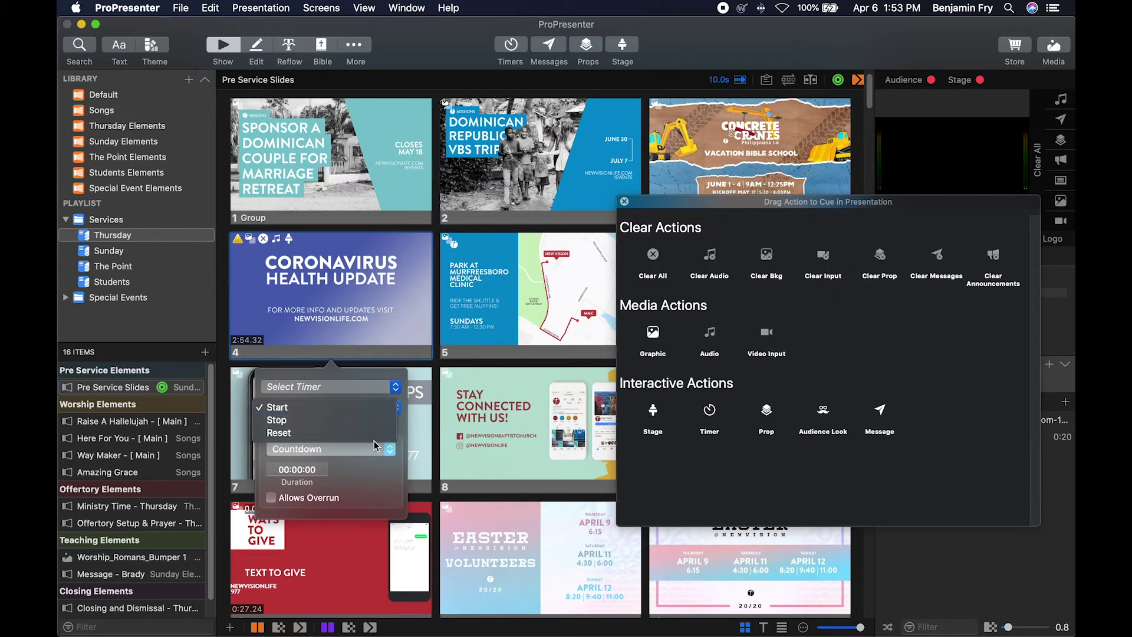
click(401, 478)
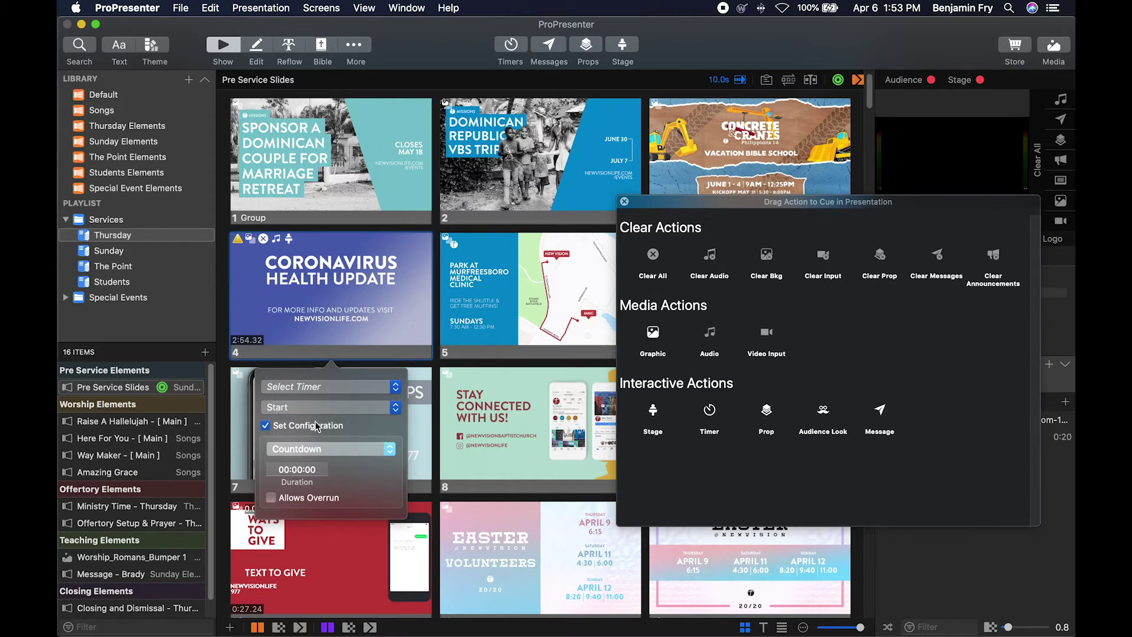
click(766, 412)
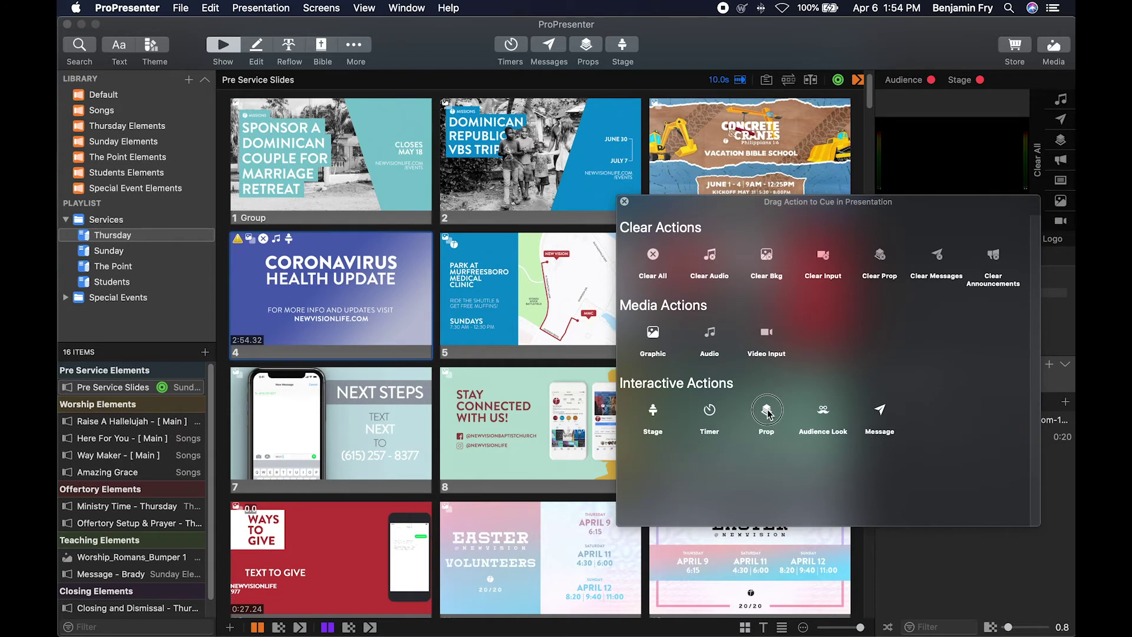
- Add a Prop action to slide 4 using Props #1
drag(766, 411, 335, 301)
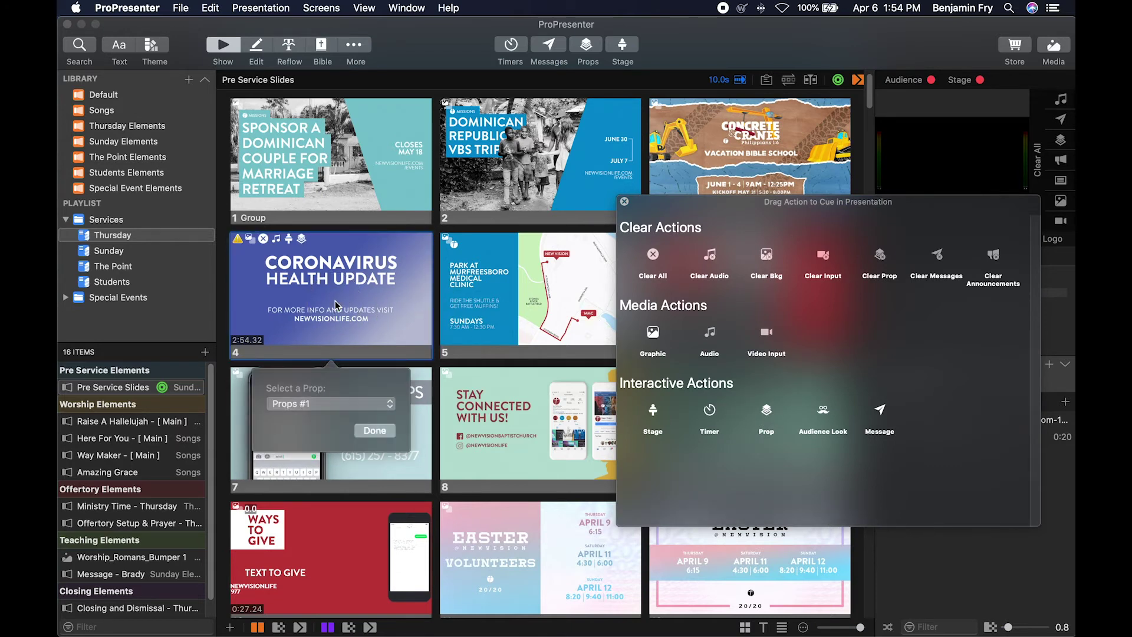
click(317, 406)
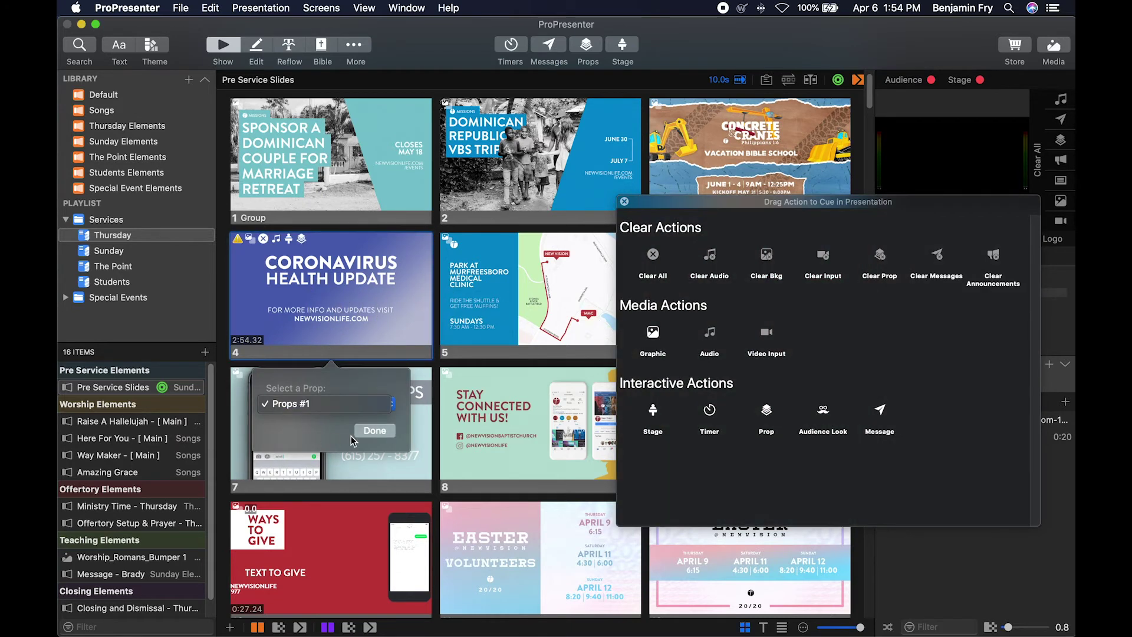
click(302, 436)
click(378, 432)
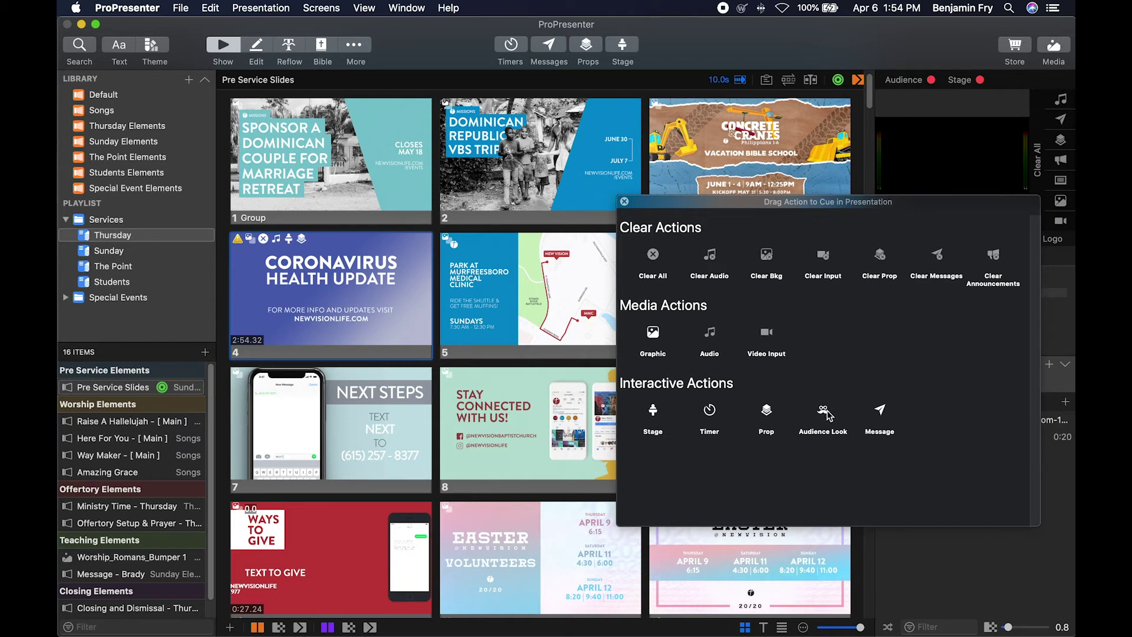
- Add an Audience Look action set to PreService on slide 4
drag(825, 416, 333, 270)
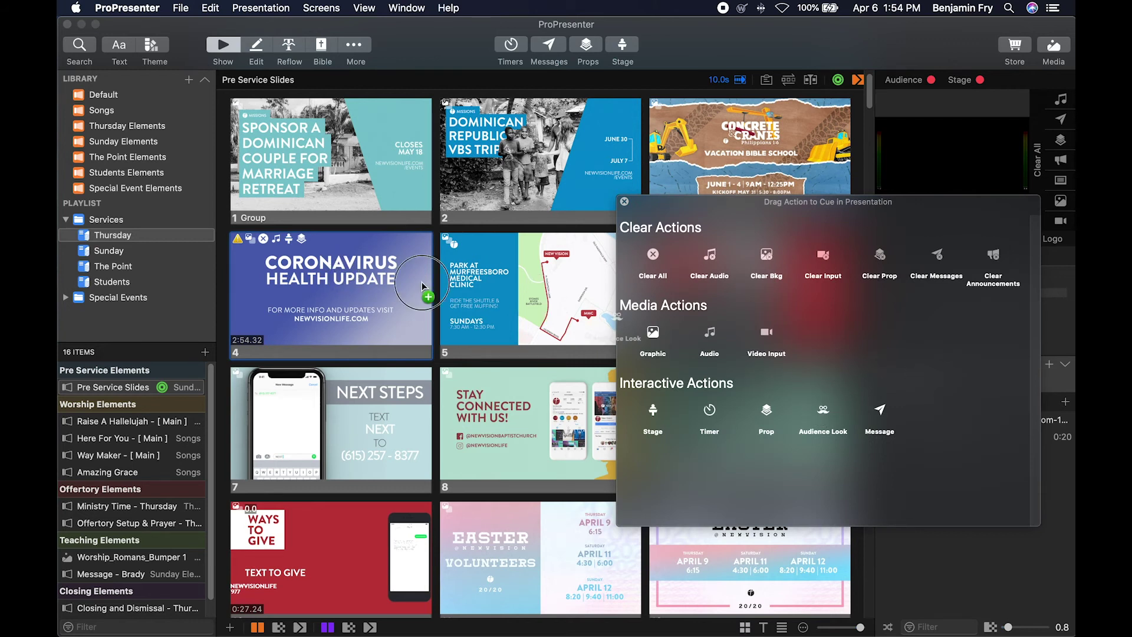
drag(422, 286, 416, 289)
click(330, 381)
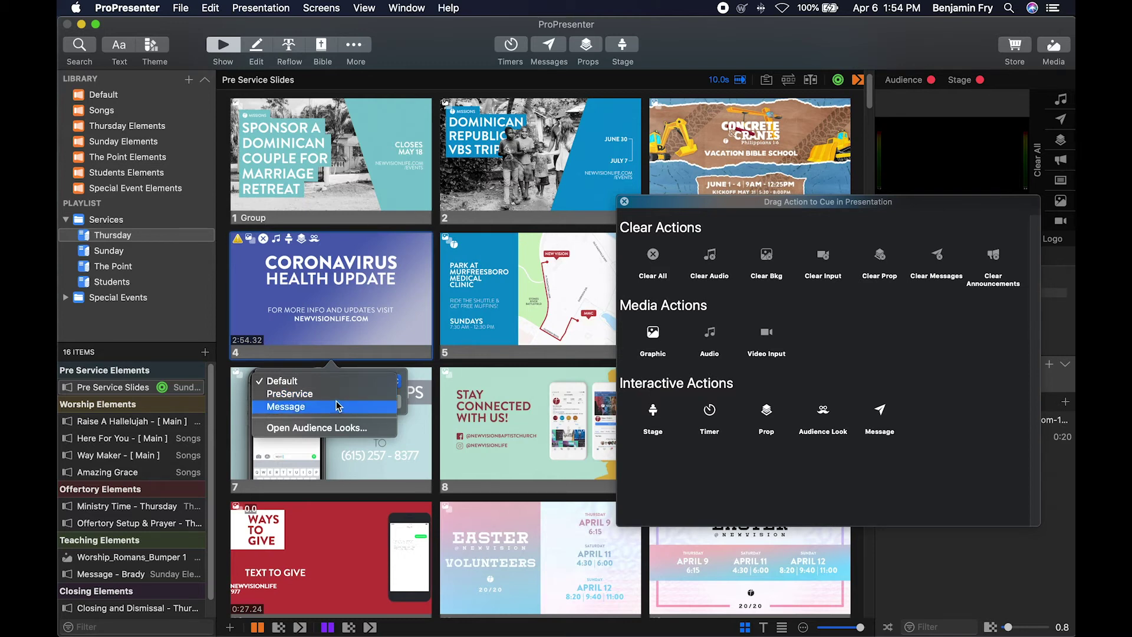
click(318, 393)
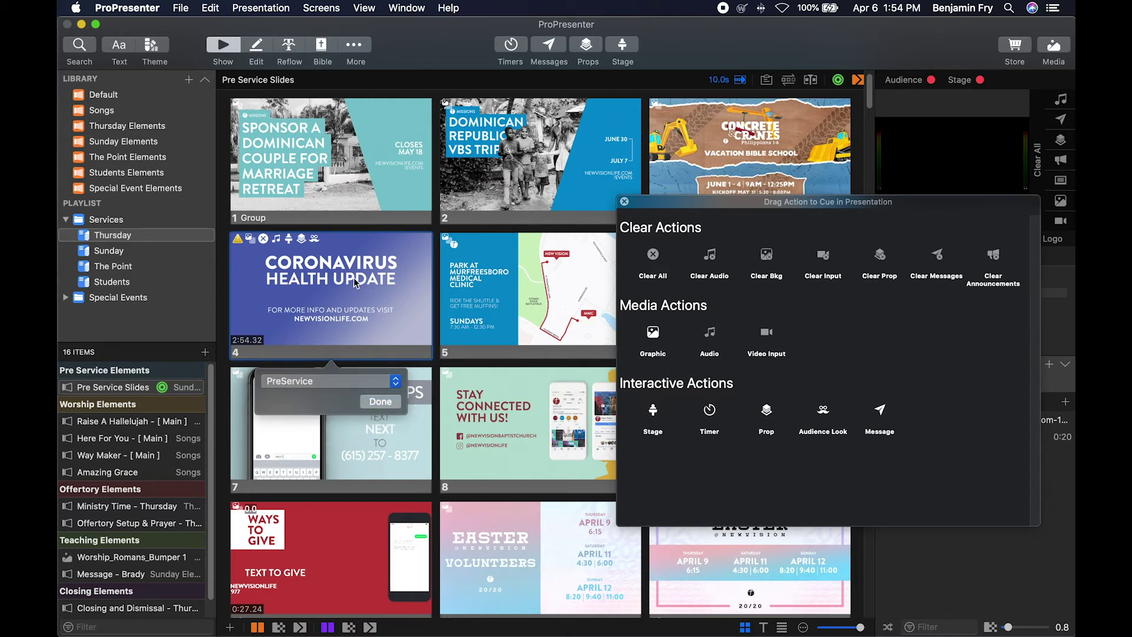
click(377, 401)
- In Message - Brady, give the first slide an Audience Look action set to Message
click(116, 578)
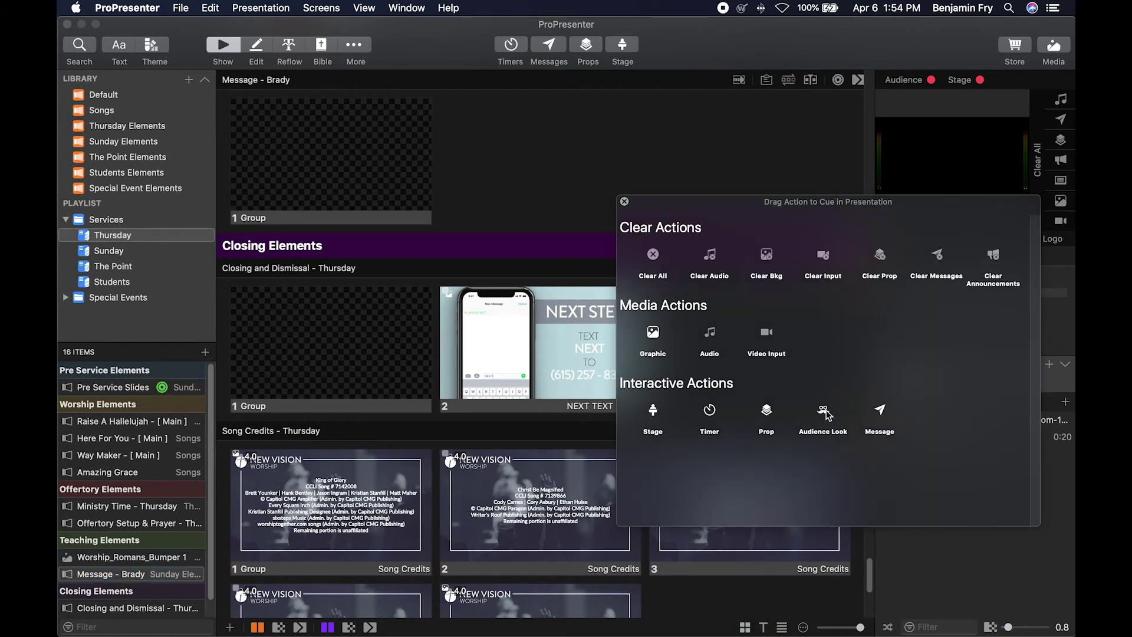
drag(824, 411, 303, 146)
click(362, 247)
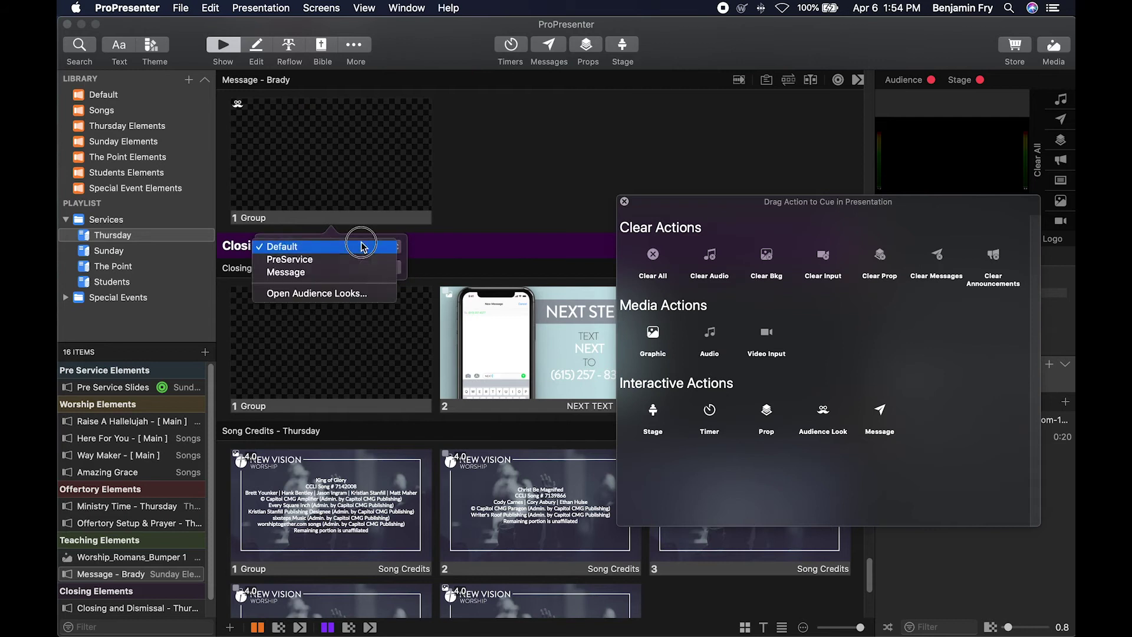
click(355, 272)
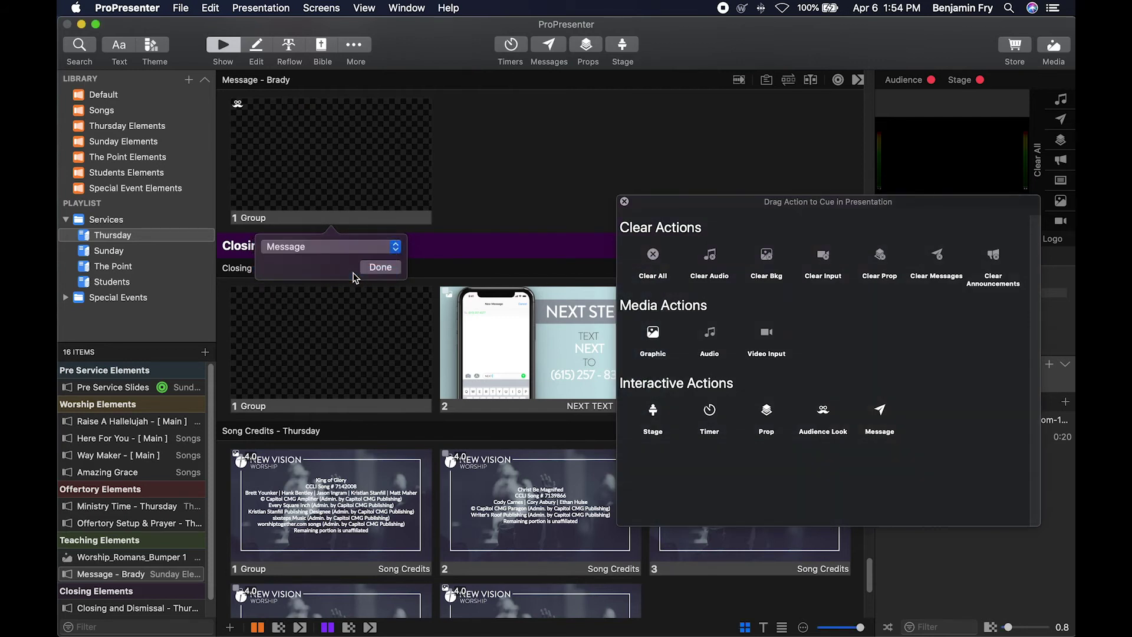
click(365, 268)
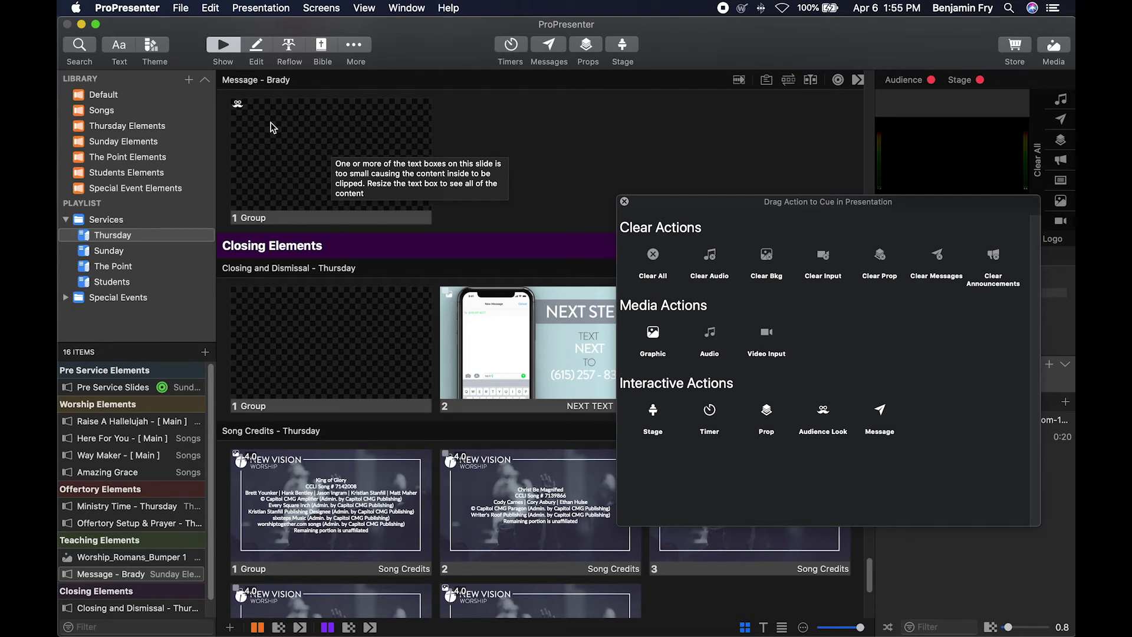
- Back in Pre Service Slides, add a Message 1 action to slide 4 and close the action panel
click(121, 387)
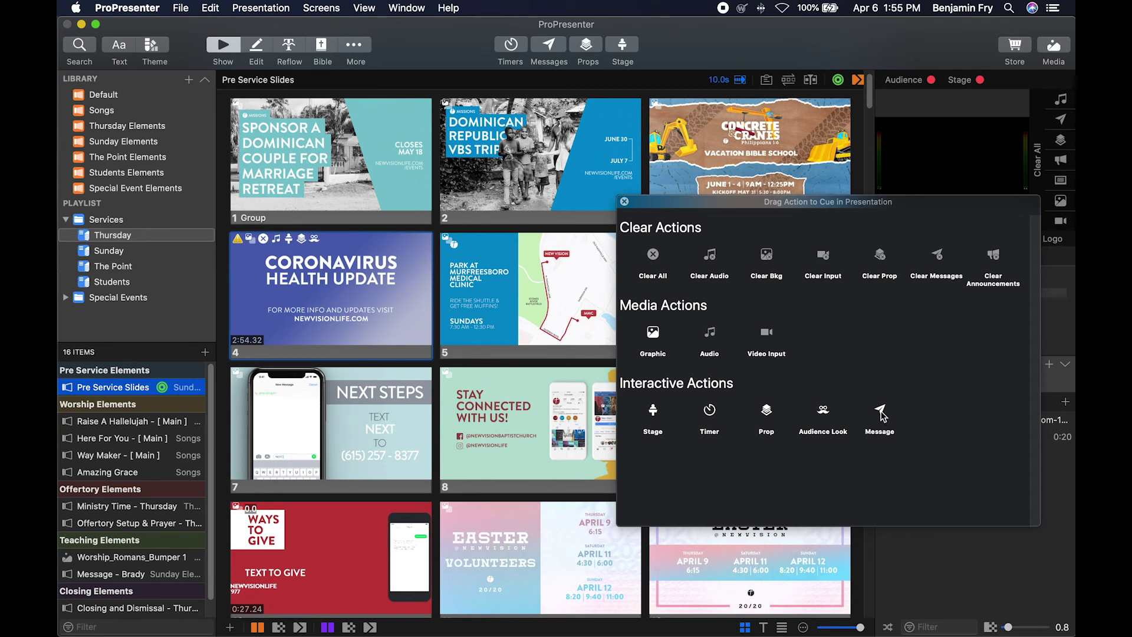
click(884, 414)
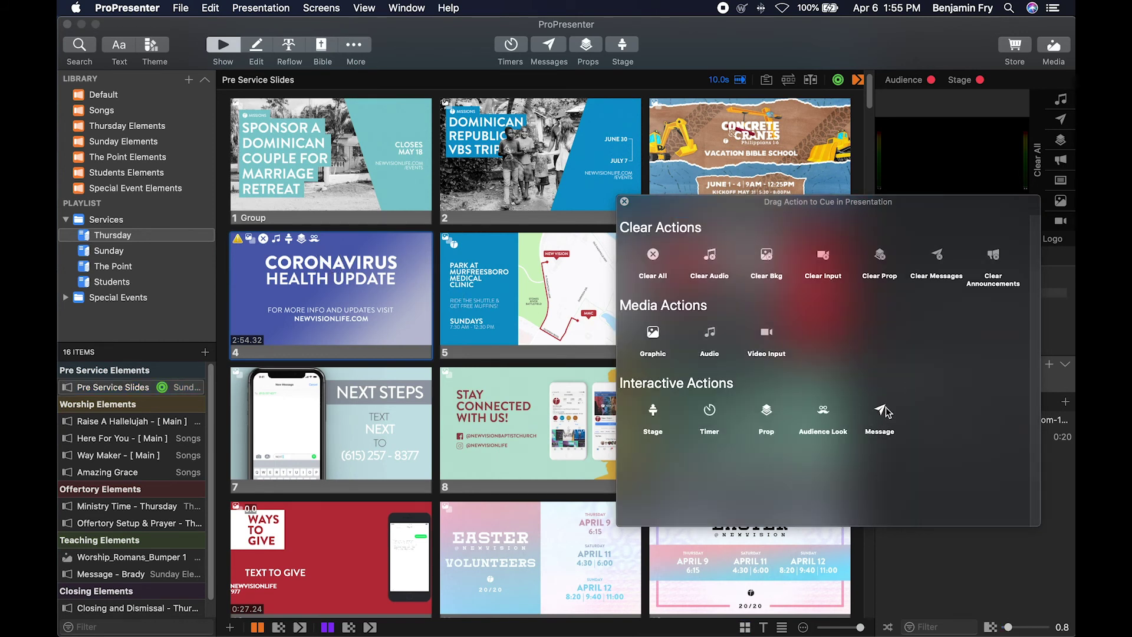
drag(886, 412, 367, 296)
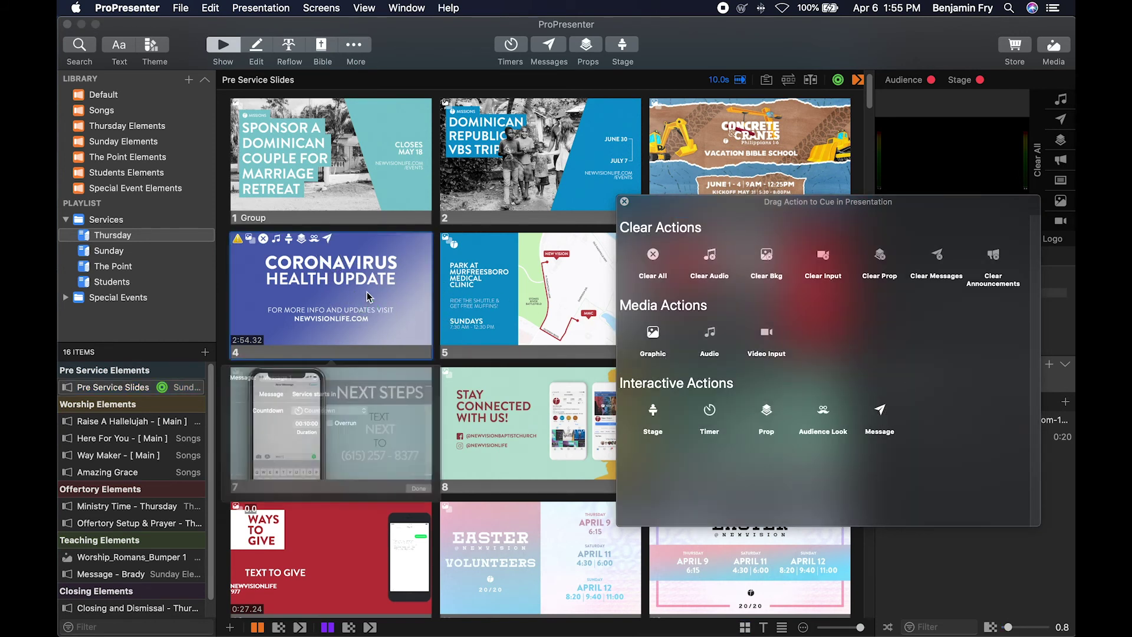
click(302, 389)
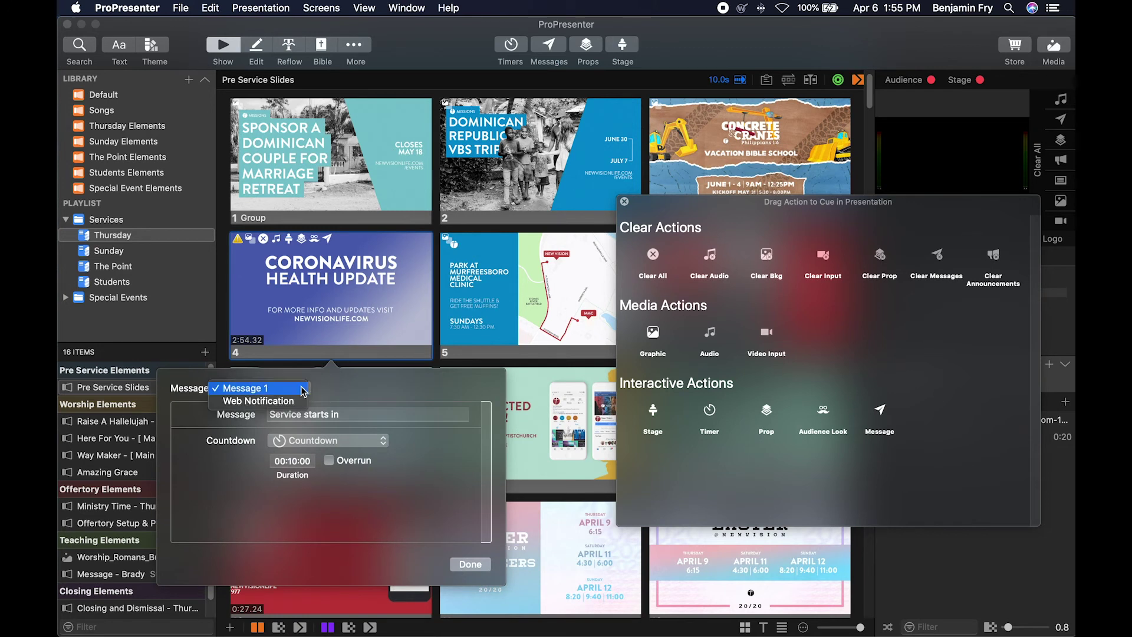
click(363, 387)
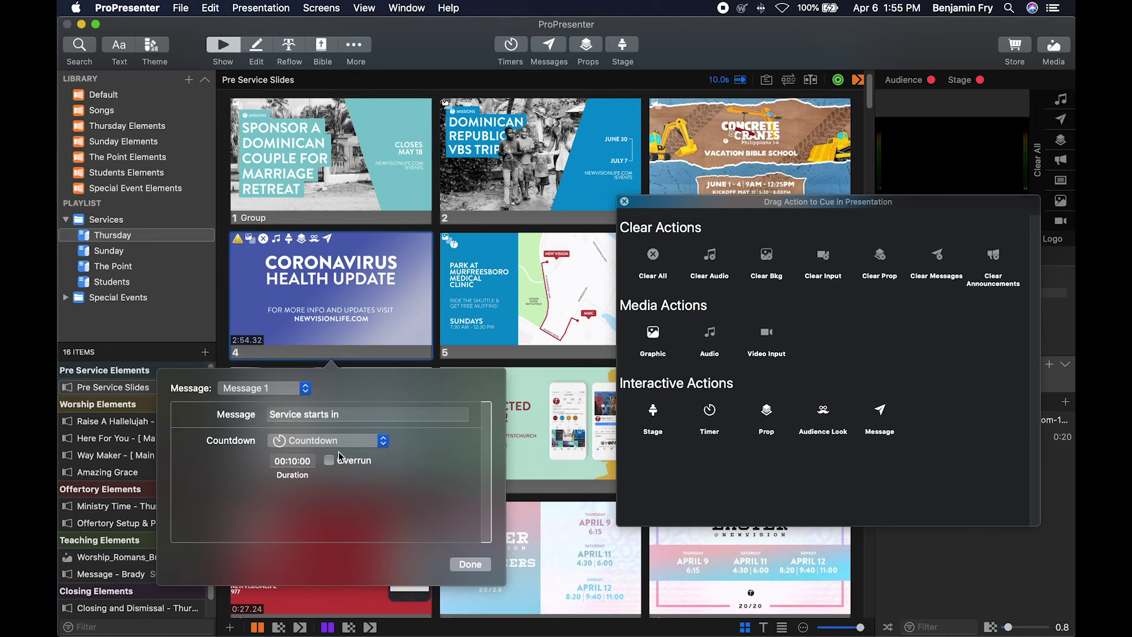
click(471, 565)
click(624, 201)
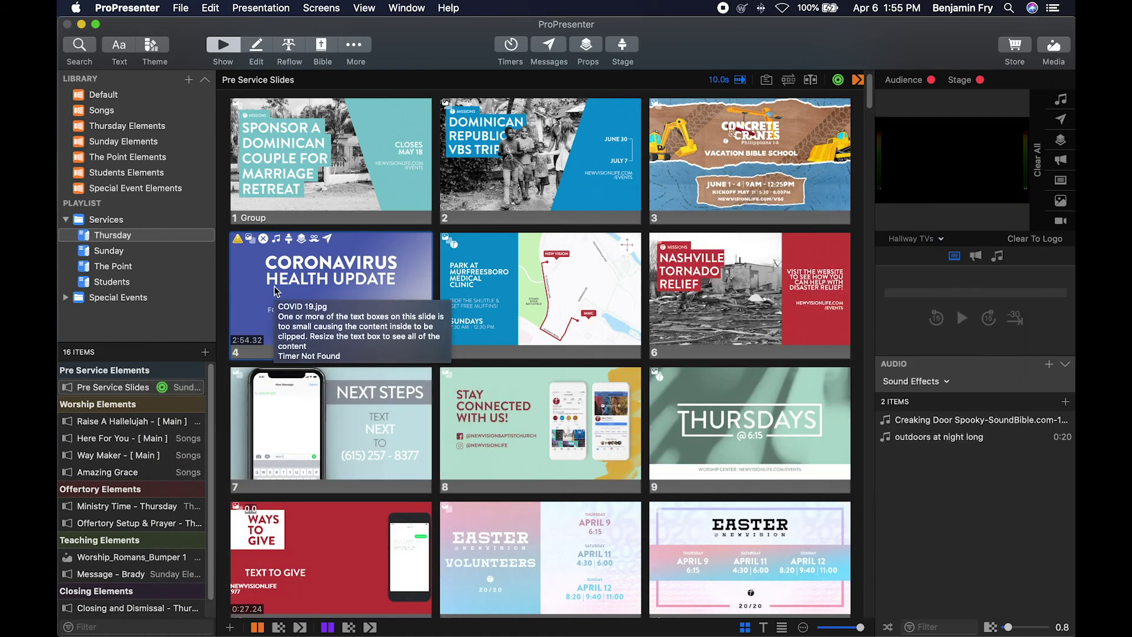
- Edit slide 4's Timer action to control the Countdown timer
right_click(268, 275)
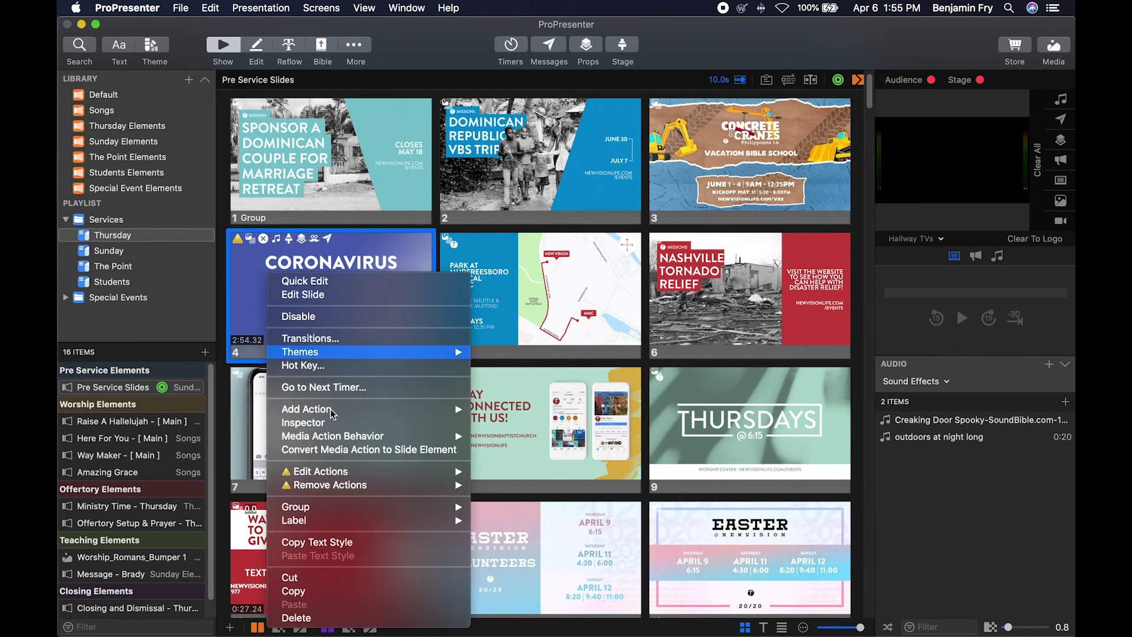
mouse_move(346, 473)
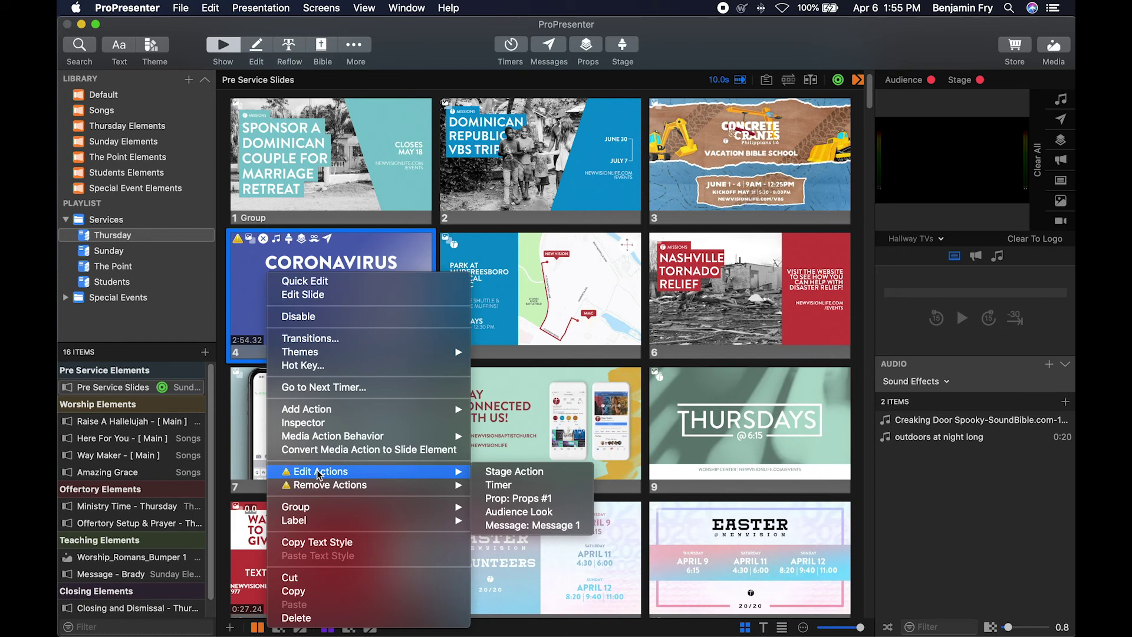
click(522, 487)
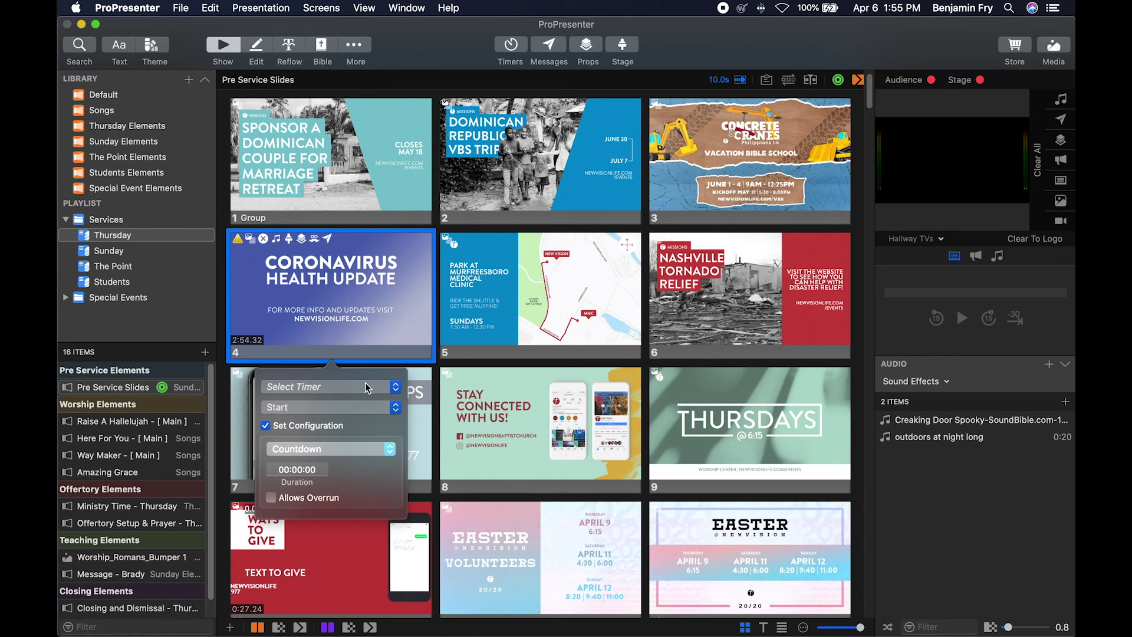
click(369, 387)
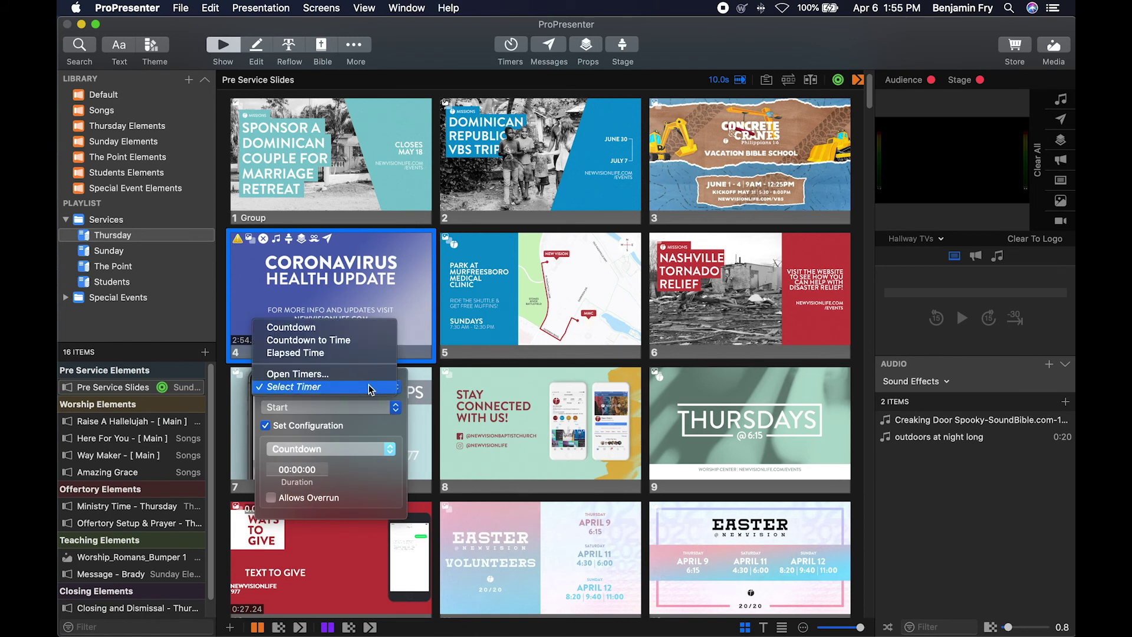
click(365, 327)
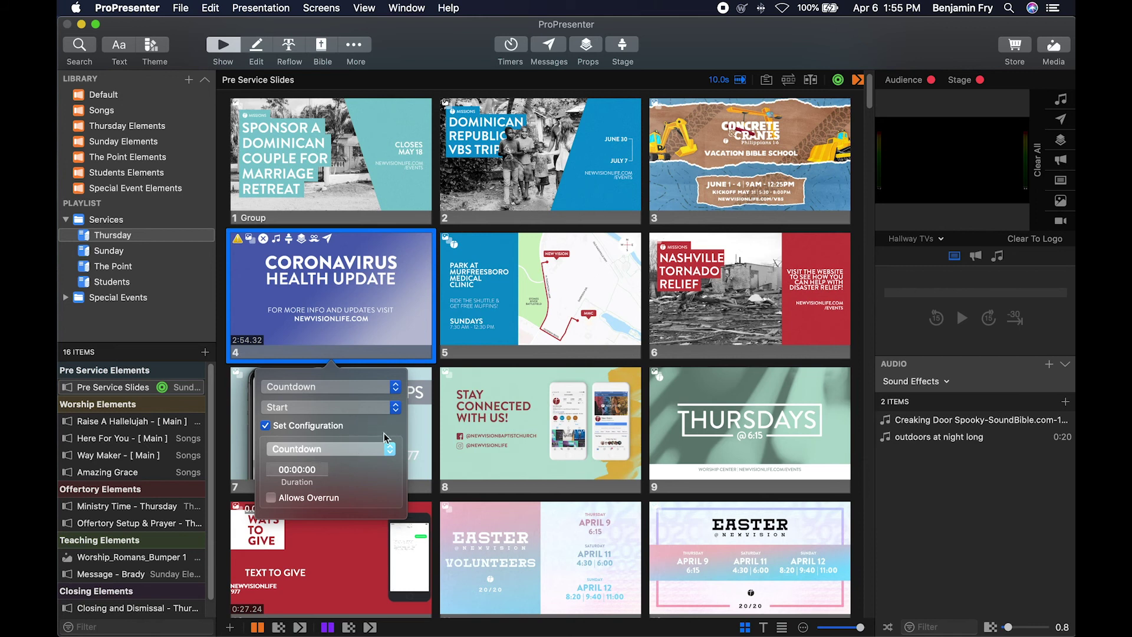
click(302, 272)
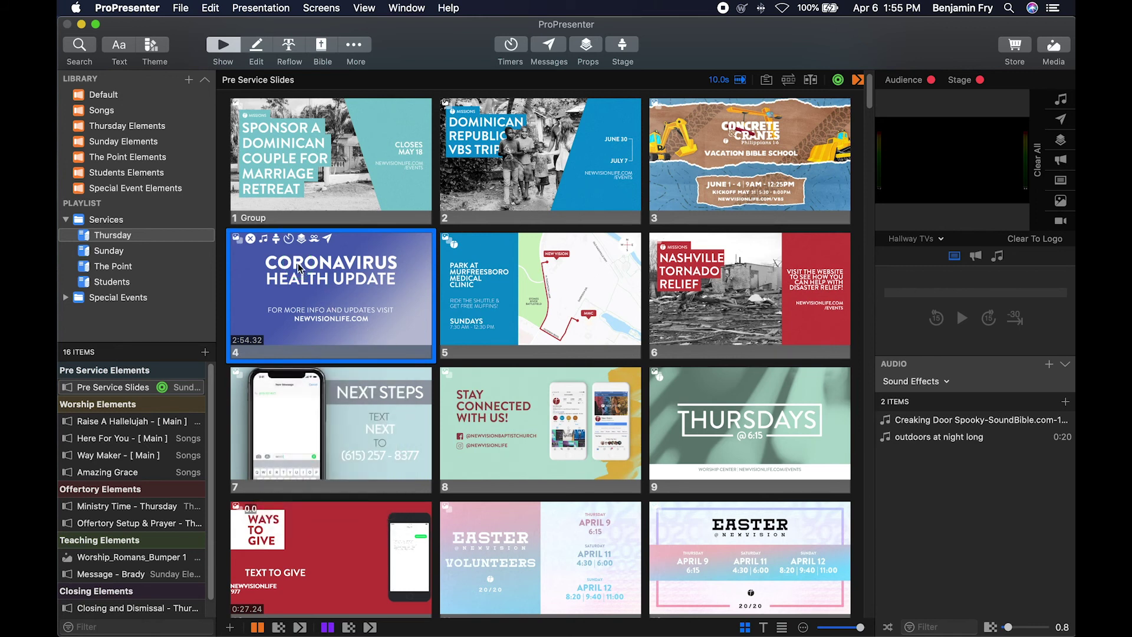
right_click(299, 267)
- Remove the Prop: Props #1 action from slide 4
mouse_move(317, 461)
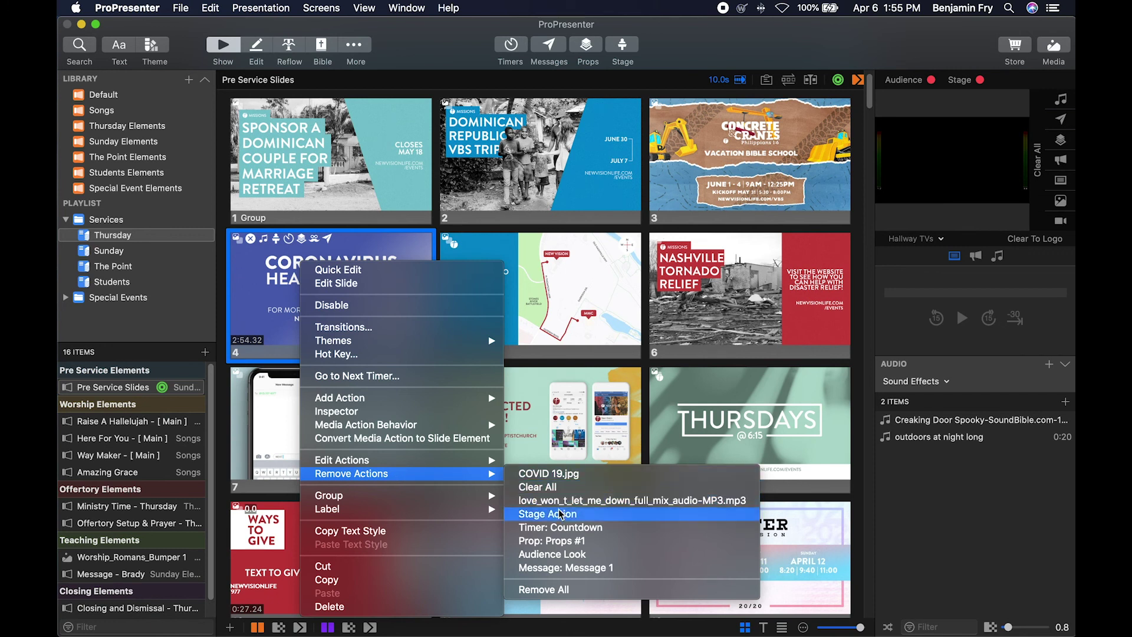
click(560, 544)
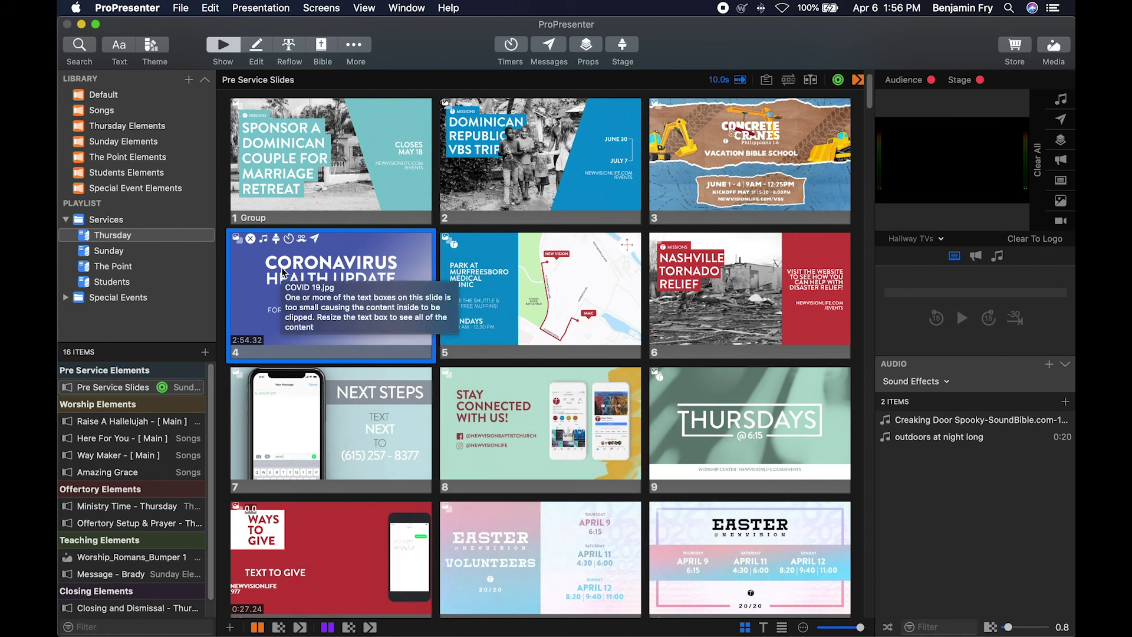